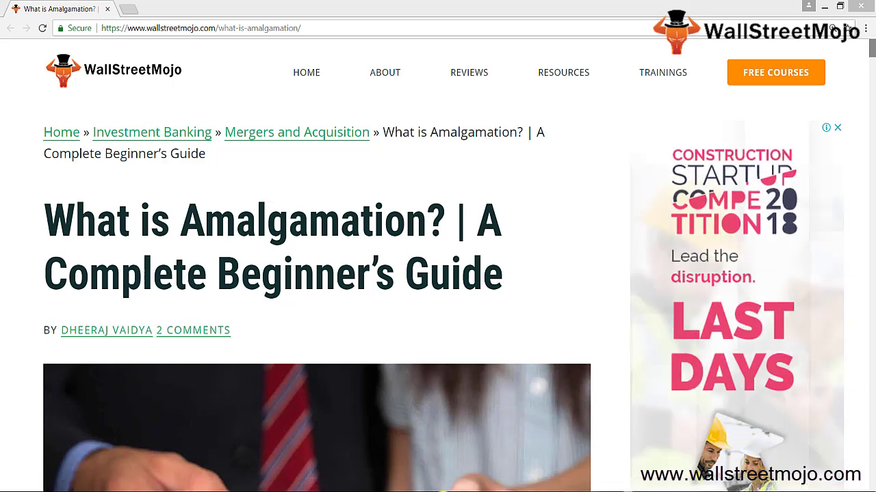
Step: Scroll the WallStreetMojo amalgamation article down to its diagram
scroll(828, 463, down, 8)
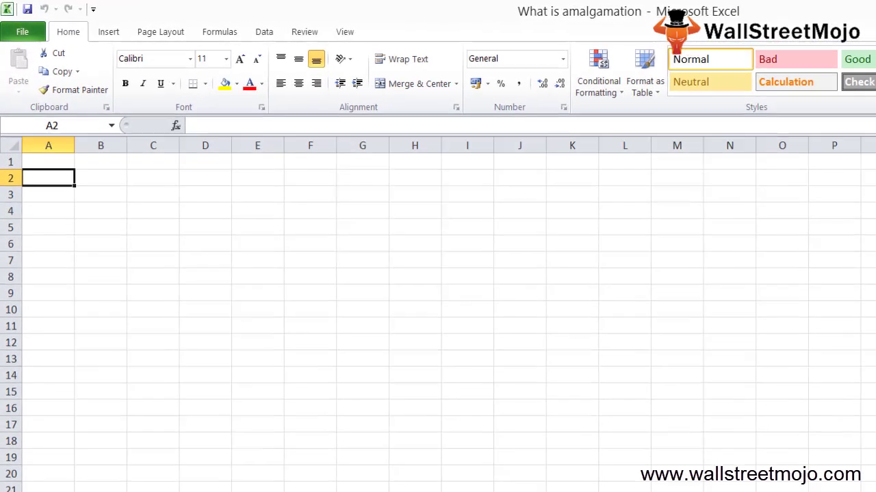
Step: Enter 1 in D4 and 'Merger' in E4 as the first list entry
click(220, 227)
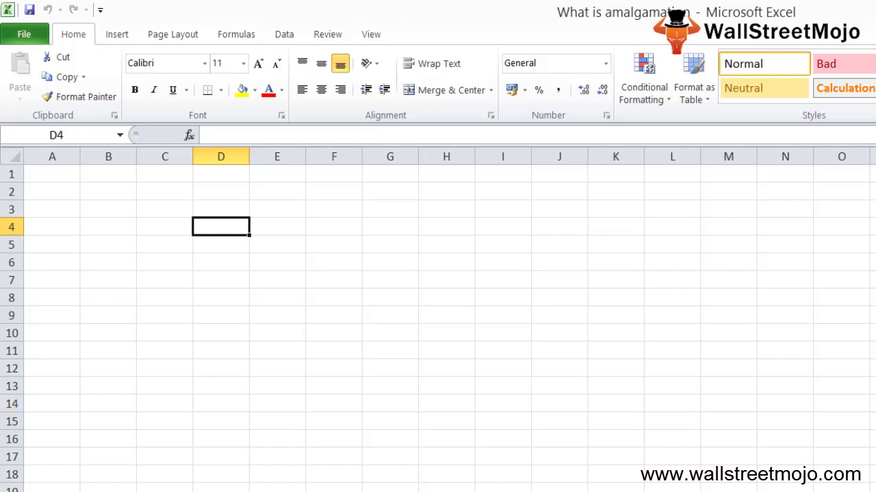
text(1)
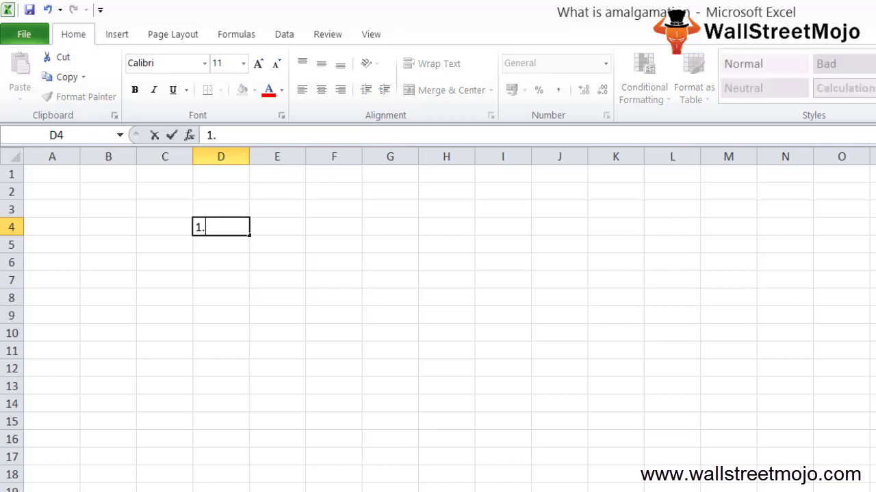
key(ctrl+Return)
click(277, 227)
text(Me)
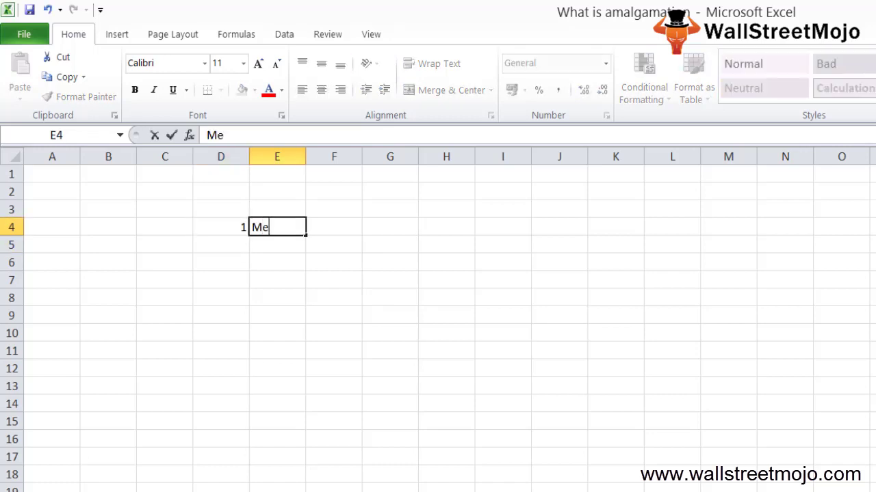
text(rgerg)
key(Return)
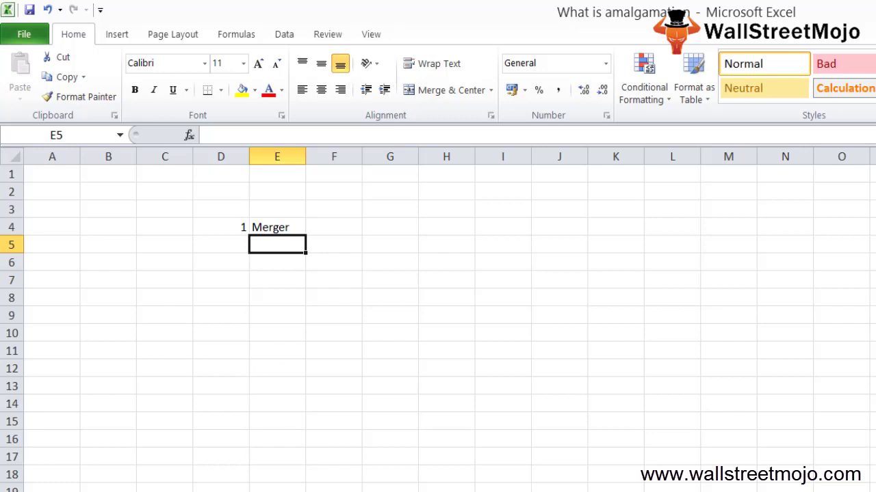
Step: Enter 2 in D5 and 'Purchase' in E5 as the second list entry
key(Left)
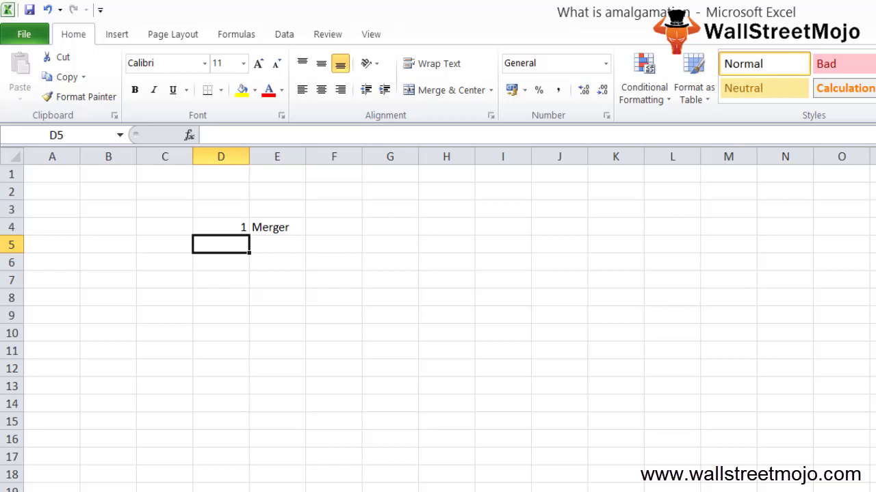
text(2)
key(Return)
key(Up)
key(Right)
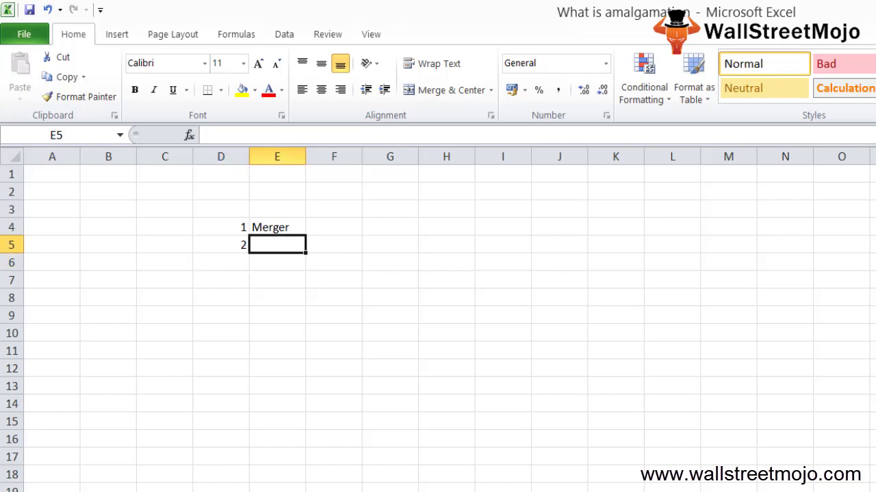
text(Purchase)
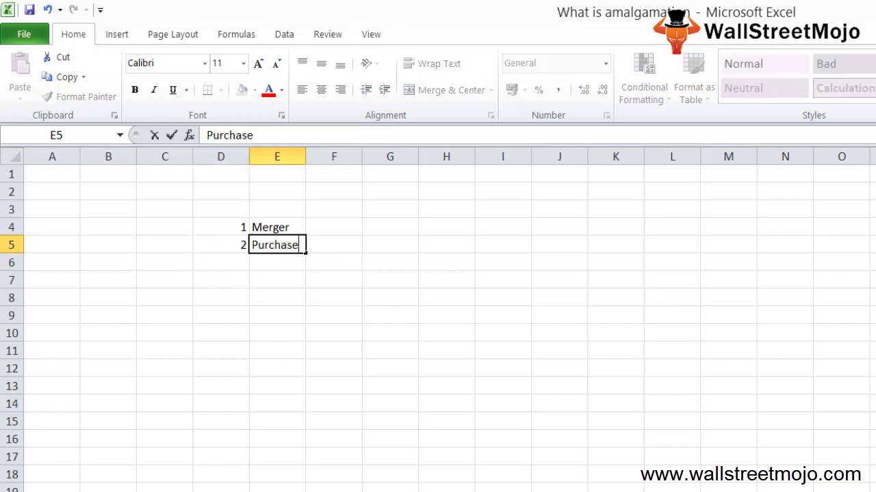
key(Return)
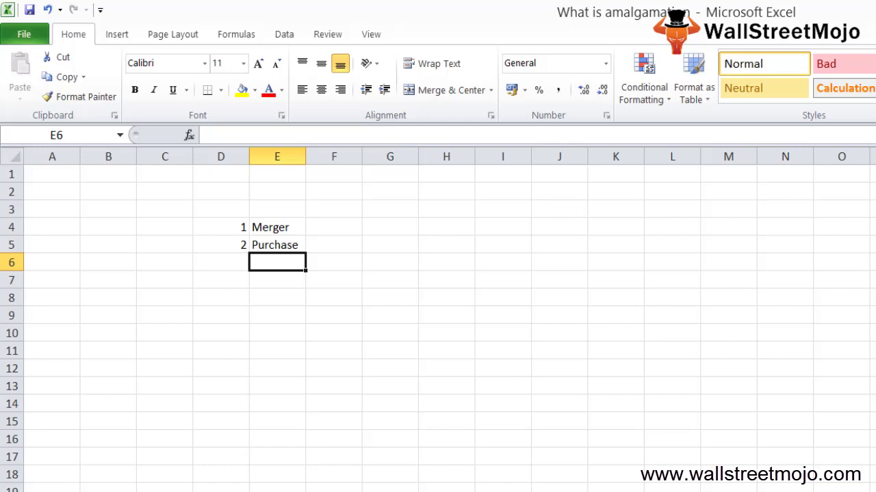
key(Right)
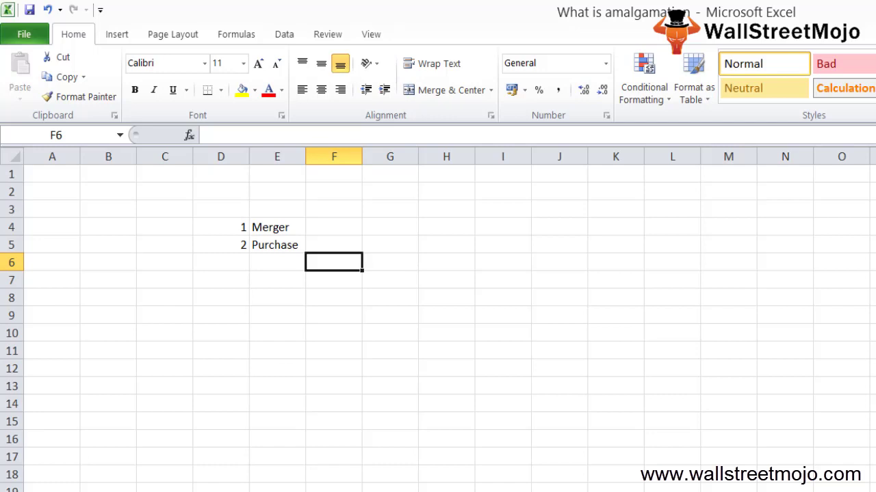
Step: Enter 'Pooling of interest method' in F4 and 'Purchase method' in F5, AutoFitting column F
key(Up)
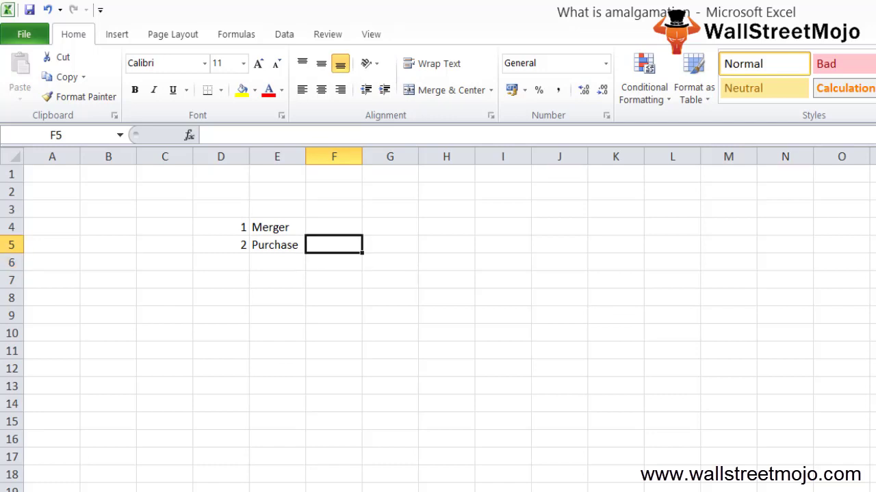
key(Up)
key(Left)
key(Right)
text(Pooling of inter)
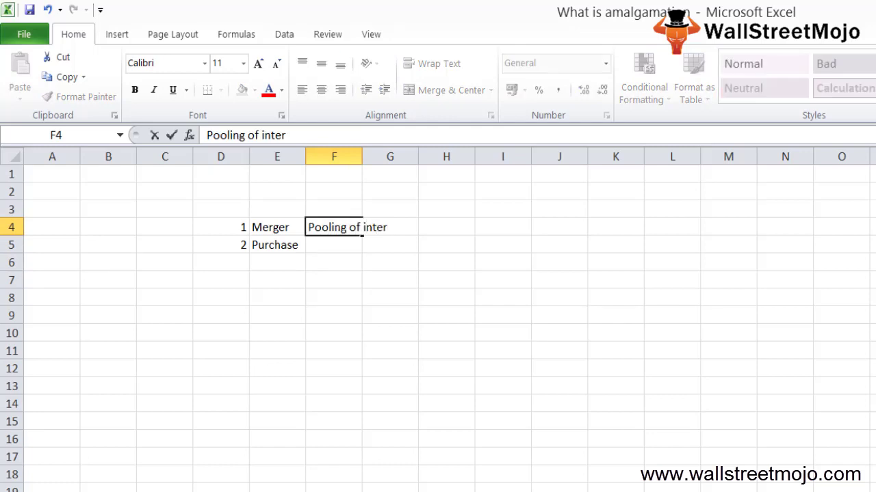
text(est method)
key(ctrl+Return)
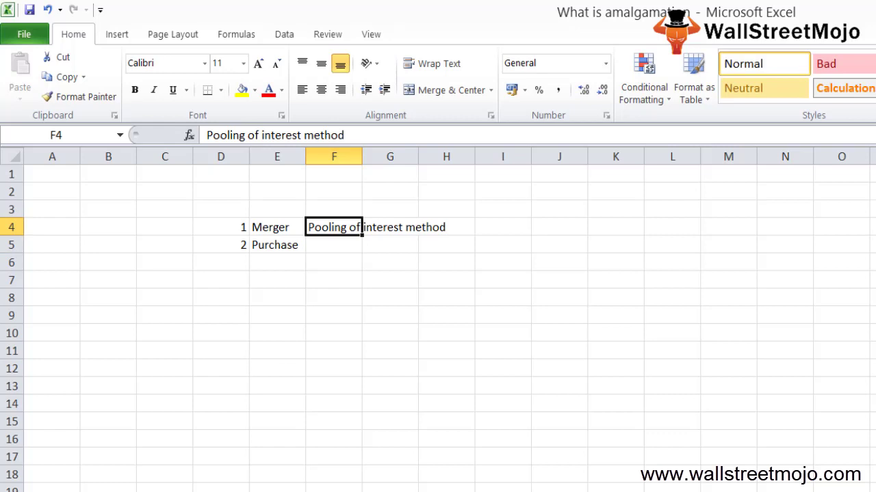
key(alt+h)
key(o)
key(i)
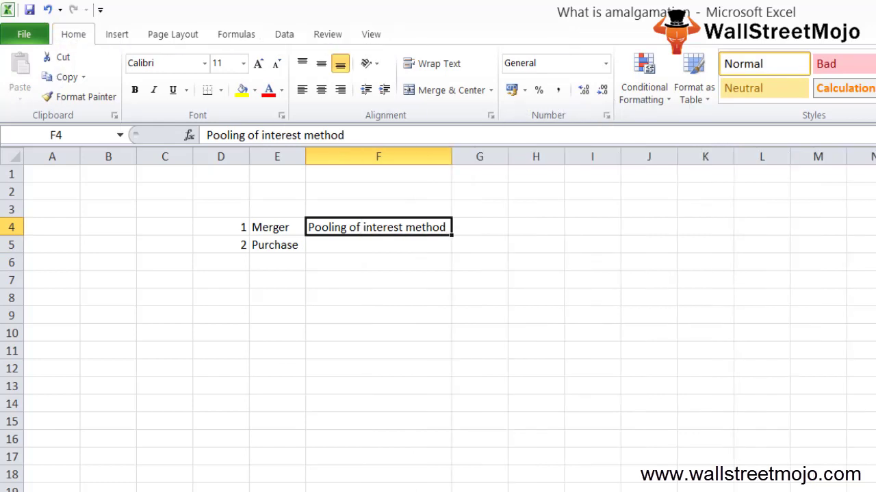
key(Down)
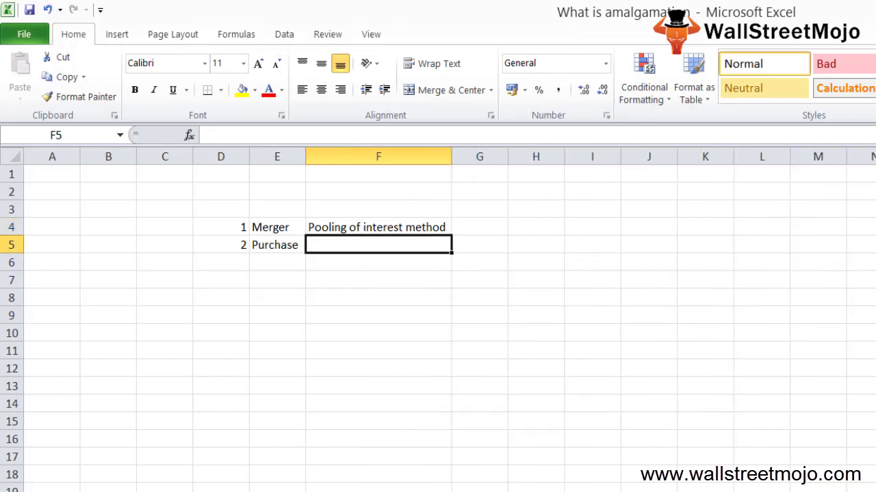
text(P)
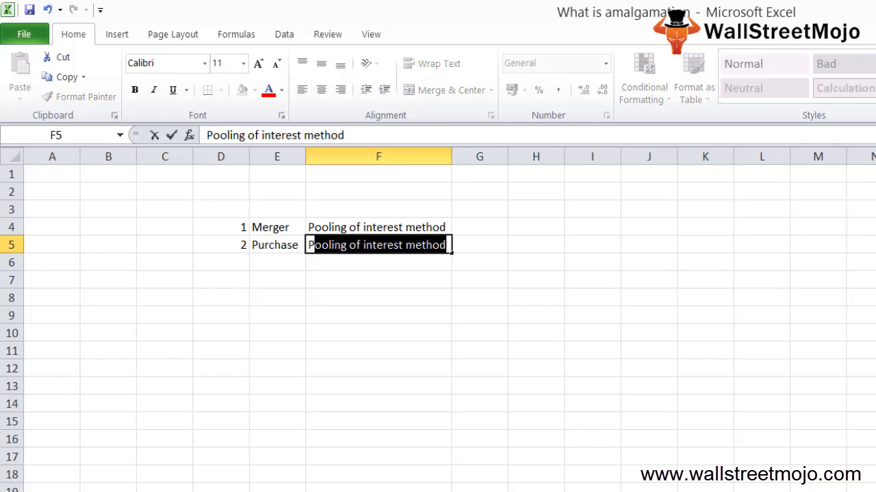
text(urchase method)
key(Return)
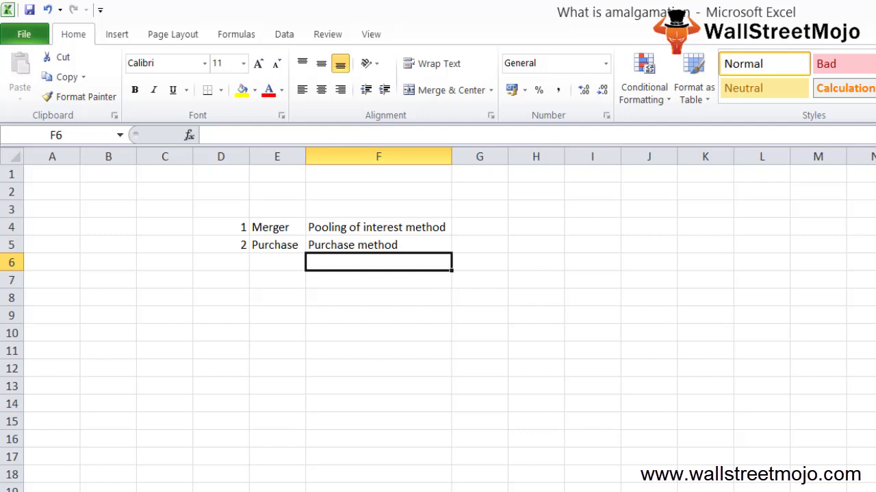
Step: Start a new list with 1 in E8 and 'Bootstraping Earnings' in F8
click(378, 280)
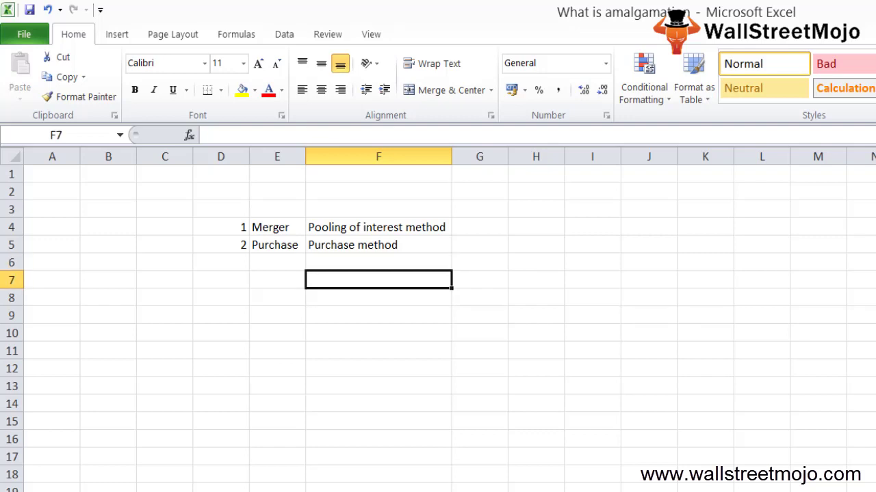
click(277, 298)
click(378, 297)
click(277, 298)
text(1)
key(Return)
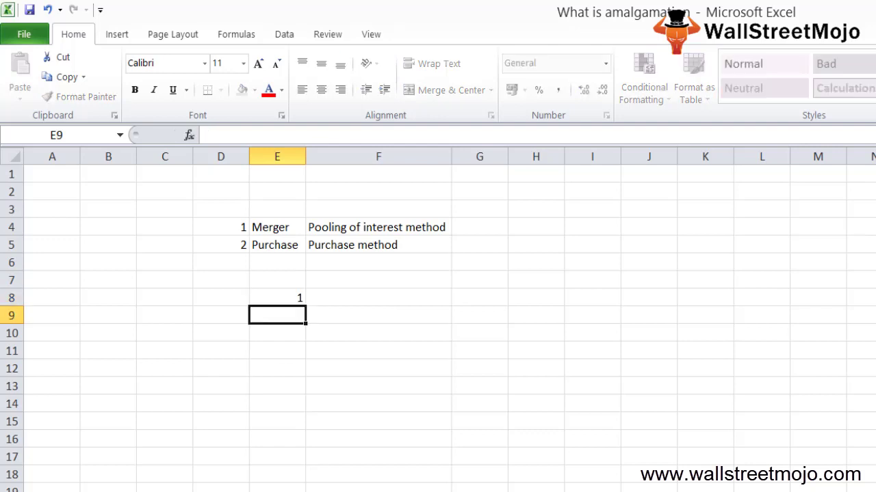
click(379, 297)
text(Boo)
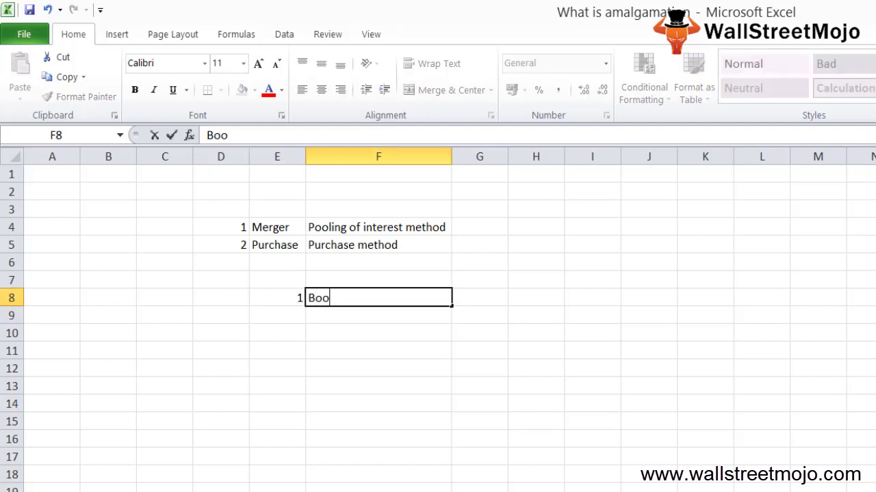
text(tstraping Earnings)
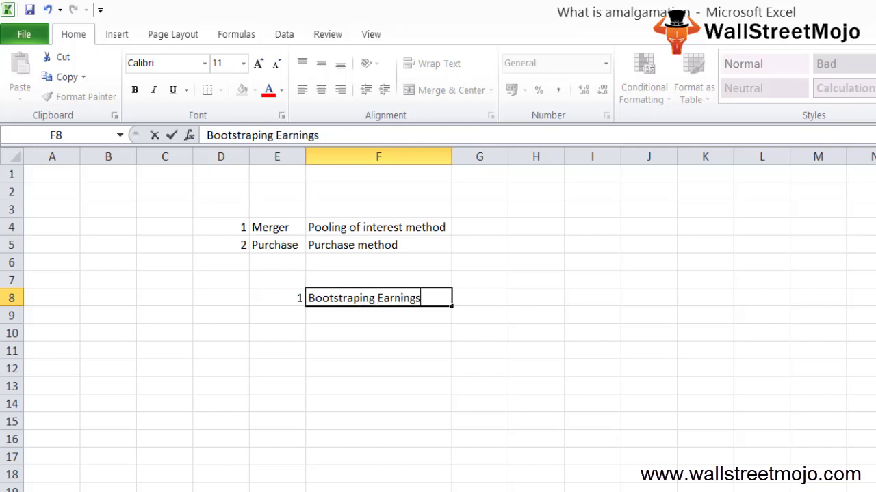
key(Return)
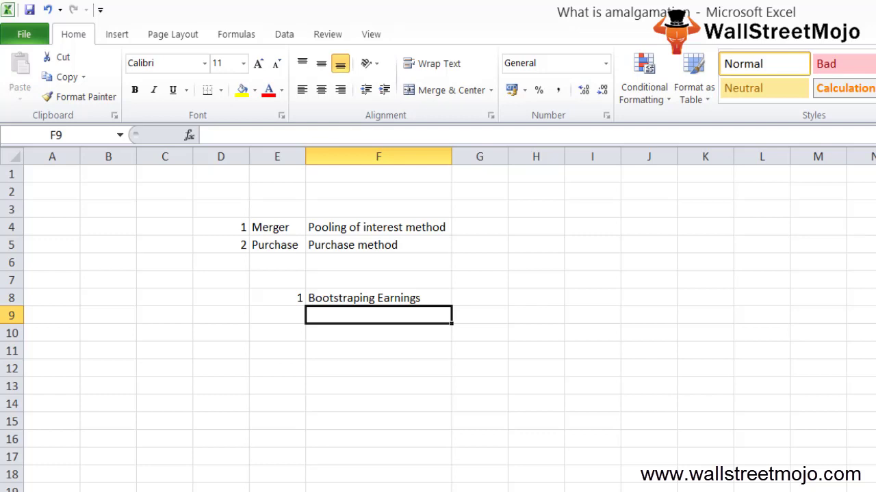
Step: Put 2 in E9 and add 'Godfather offer', 'Killer bees' and 'Radar Alert' in F9:F11
click(277, 315)
text(2)
key(Return)
click(378, 315)
text(Godfat)
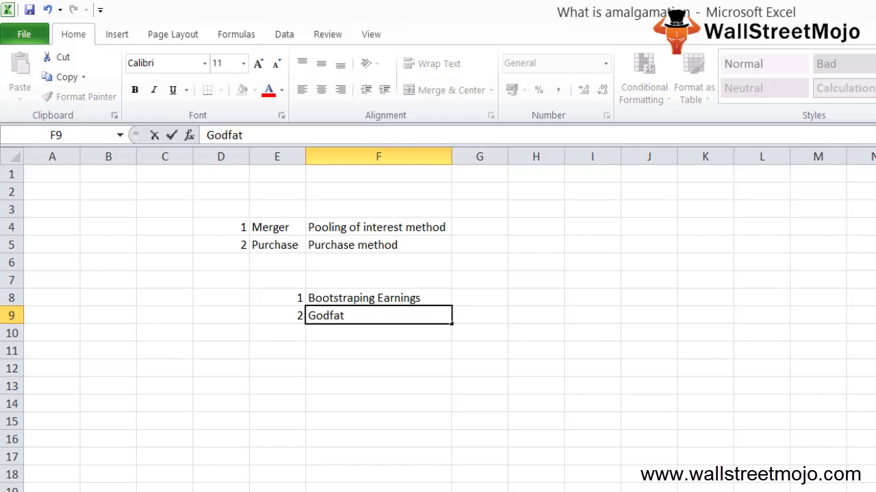
text(her offer)
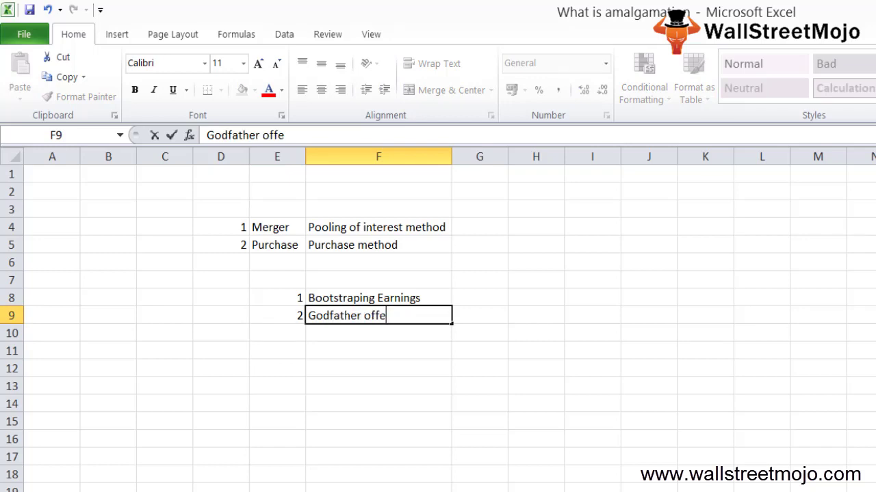
key(Return)
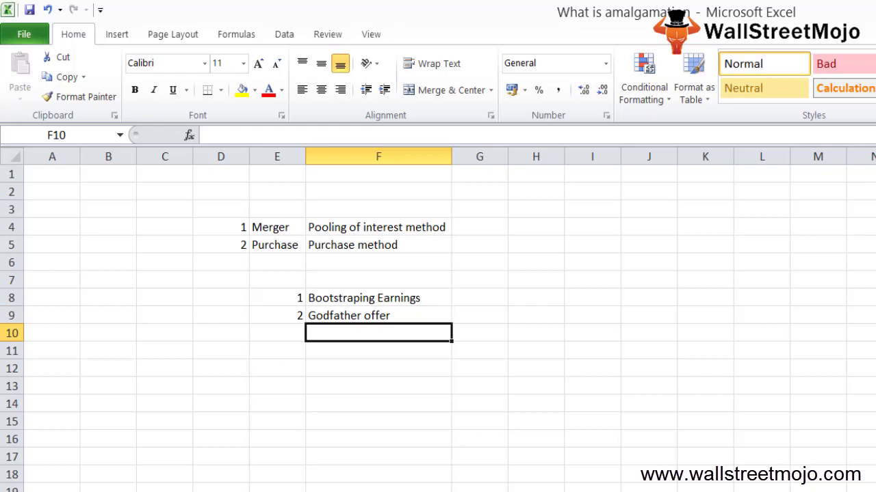
text(Killer bee)
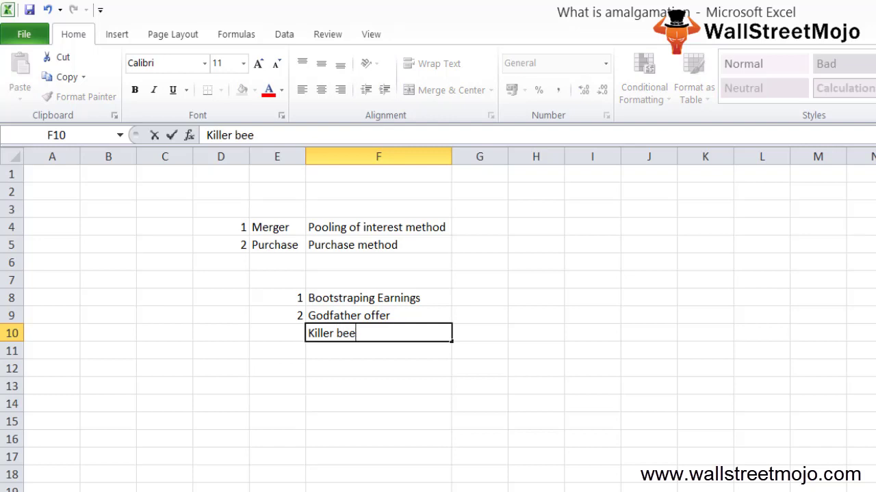
text(s)
key(Return)
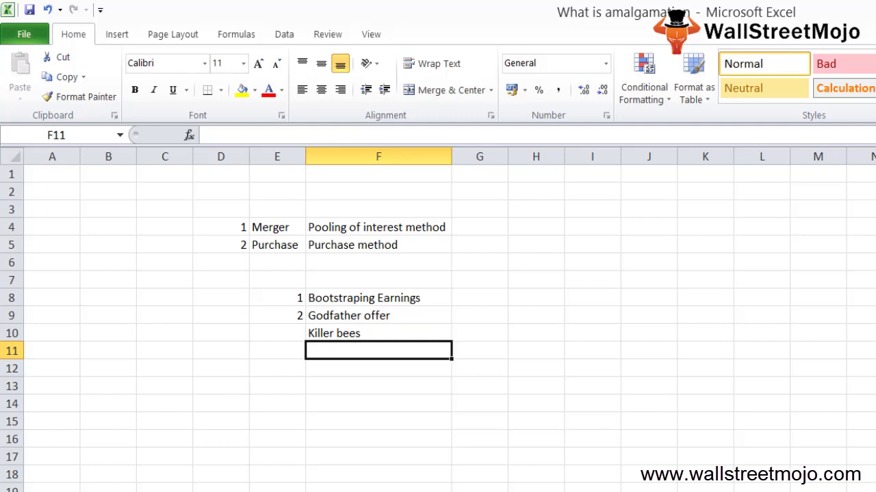
text(Radar Al)
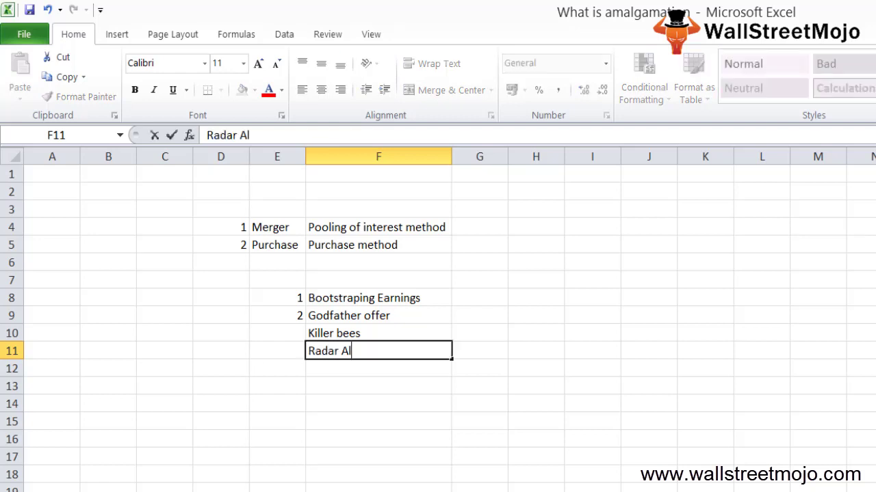
text(ert)
key(Return)
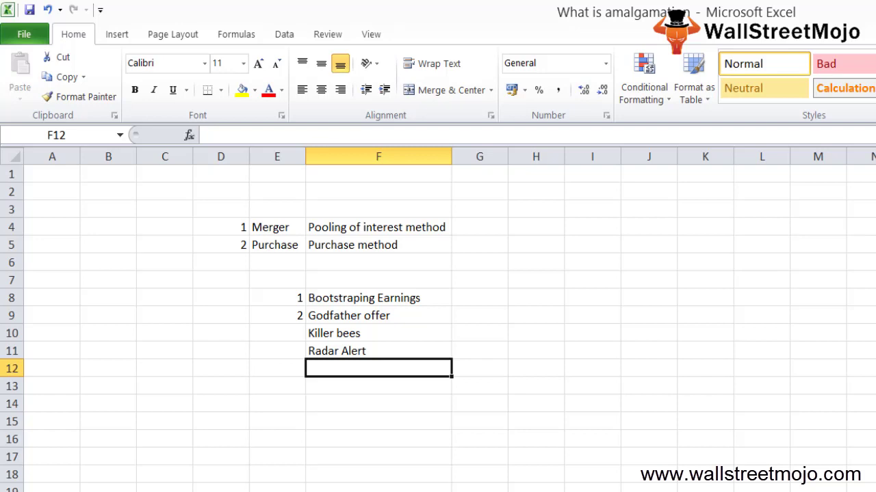
Step: Add 'Horizonntal Mergers', 'Vertical' and 'Conglomerate' in F12:F14
text(Hori)
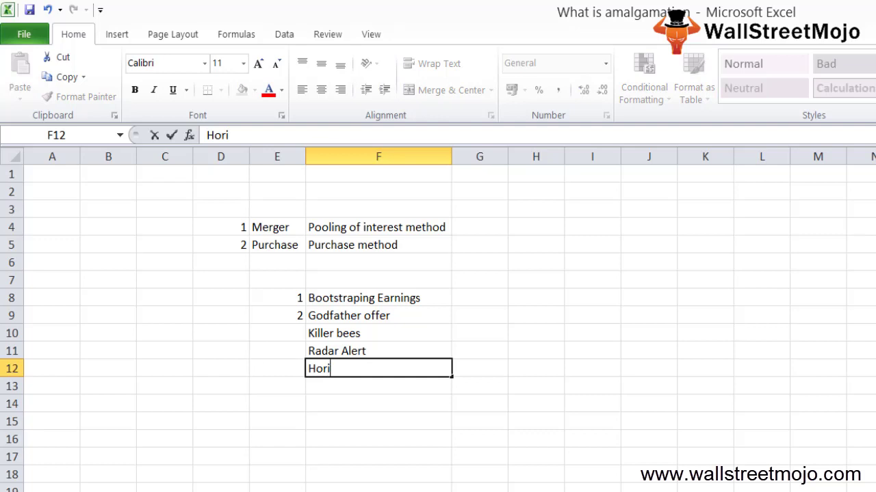
text(zonntal)
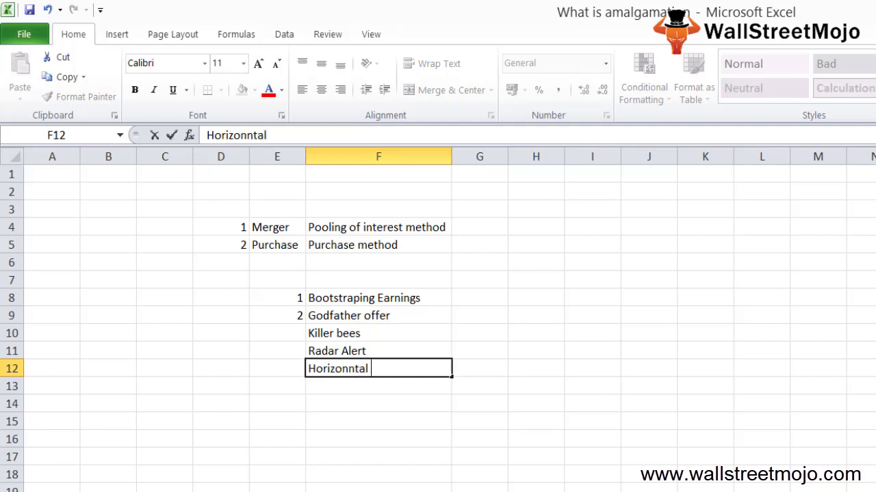
text( Mergers)
key(Return)
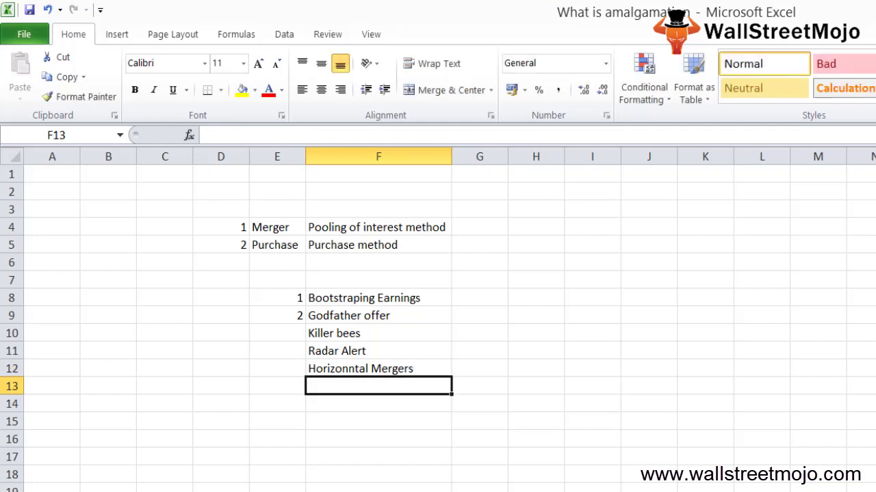
key(Left)
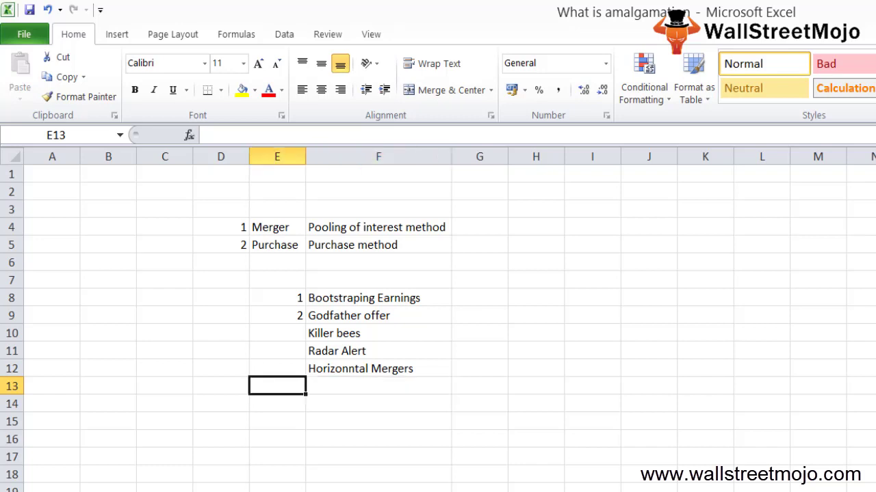
key(Right)
text(Vertic)
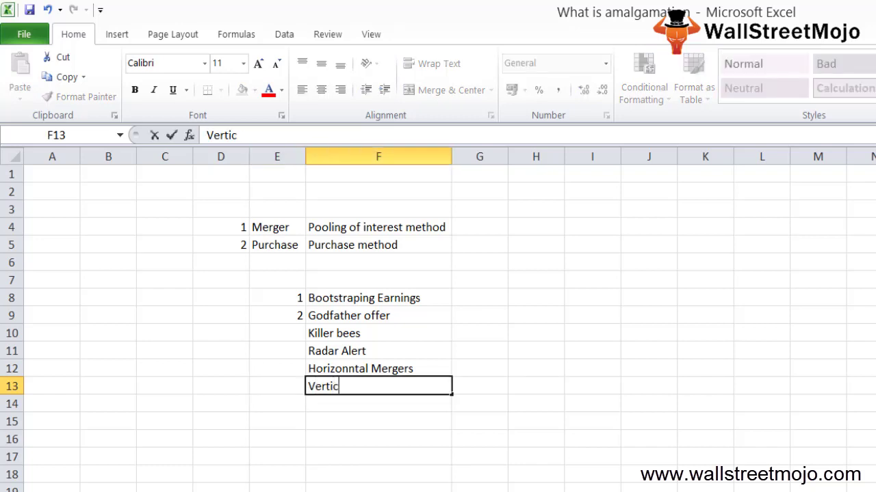
text(al)
key(Return)
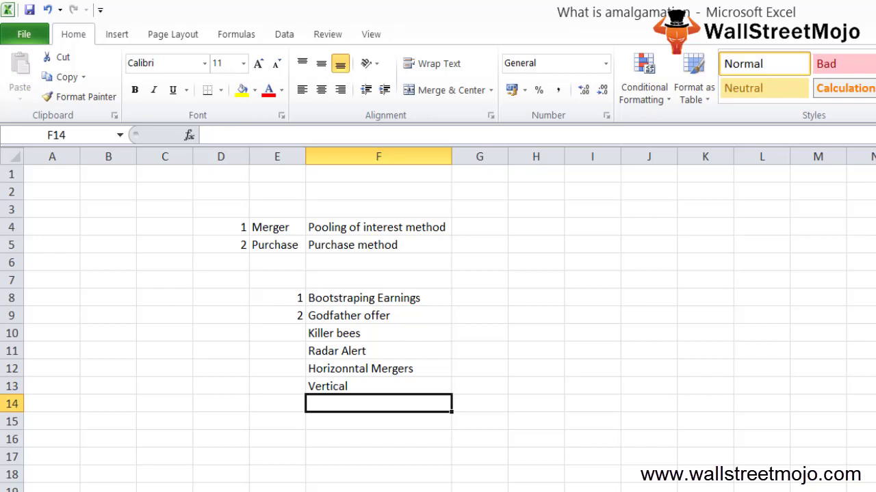
text(C)
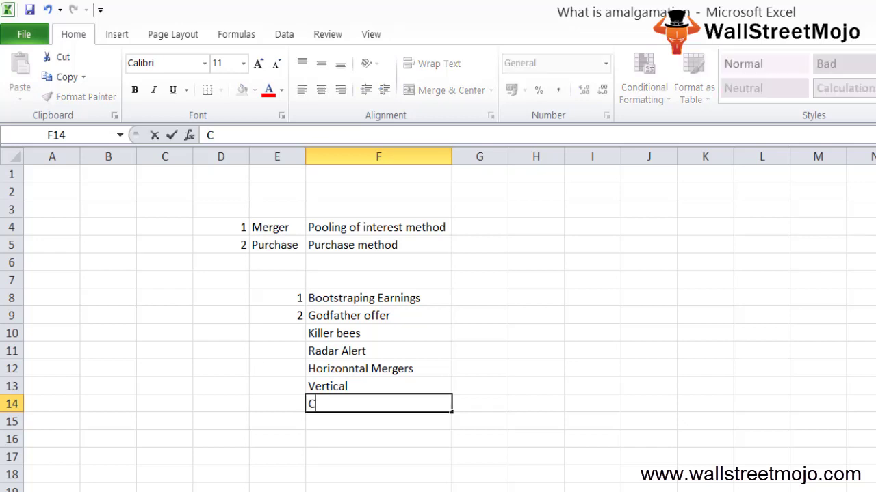
text(onglomerate)
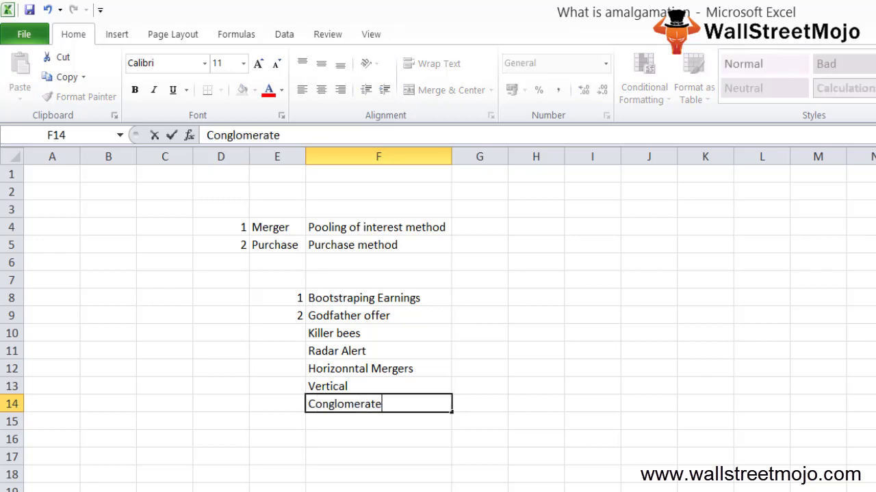
key(Return)
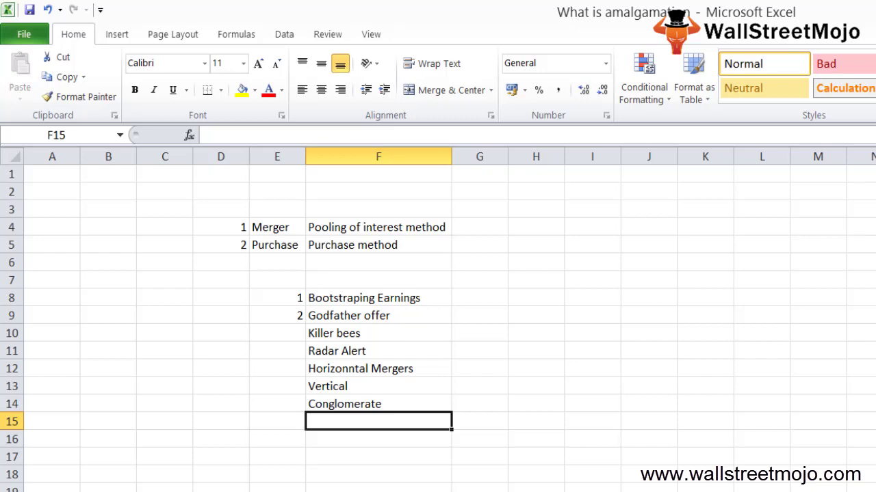
Step: Enter 'Toyota' in F16, one blank row below the terms list
key(Right)
key(Right)
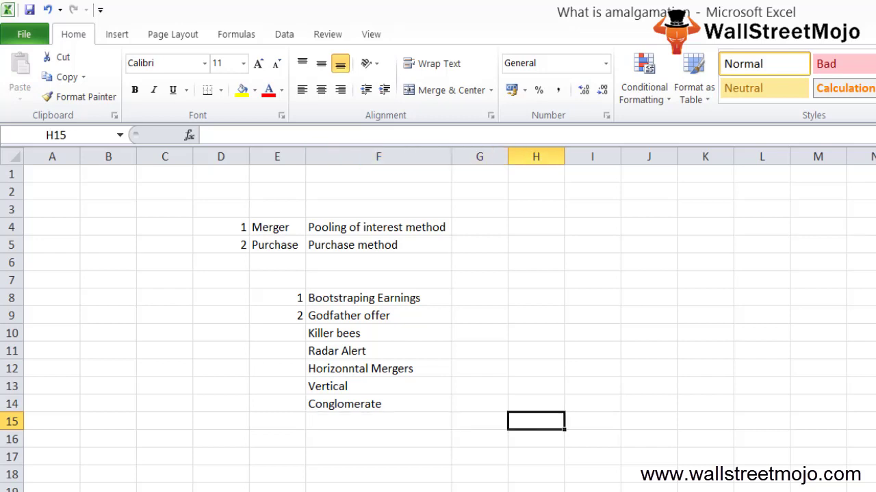
key(Left)
key(Right)
key(Left)
key(Left)
key(Left)
key(Down)
key(Right)
text(Toyota)
key(Return)
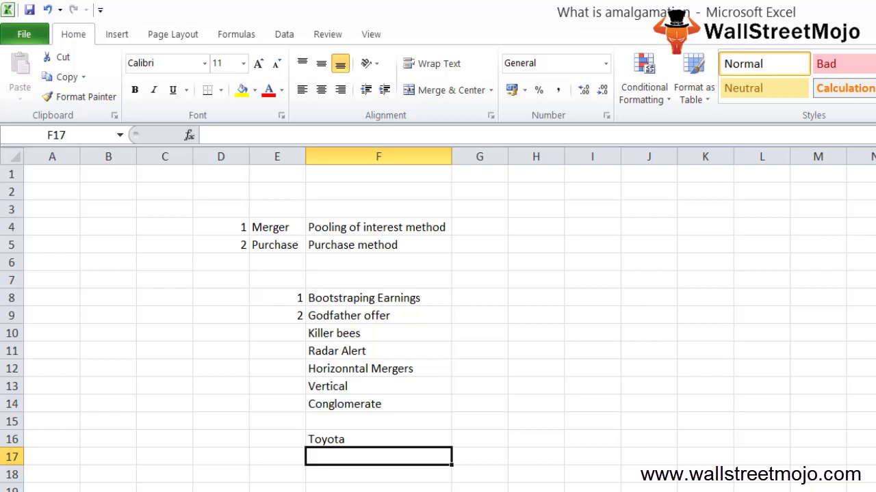
Step: Enter 'E - bay and Paypal' in F18 below Toyota
click(378, 474)
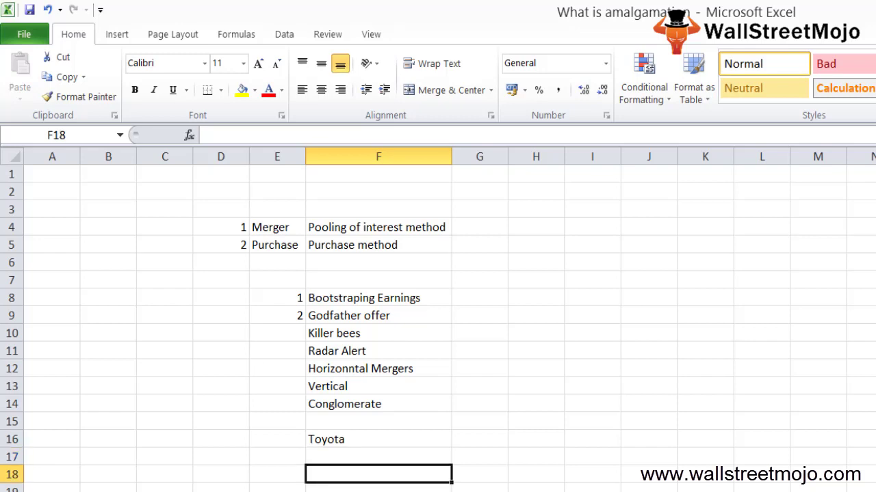
text(E - b)
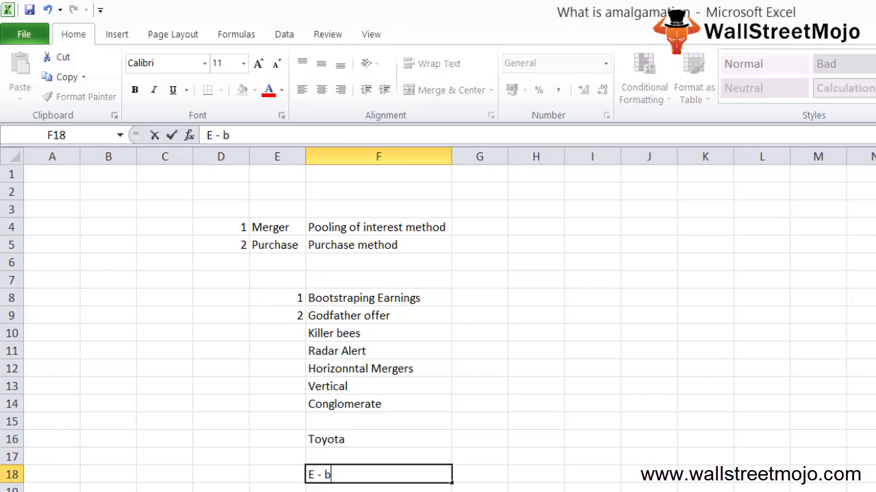
text(ay and P)
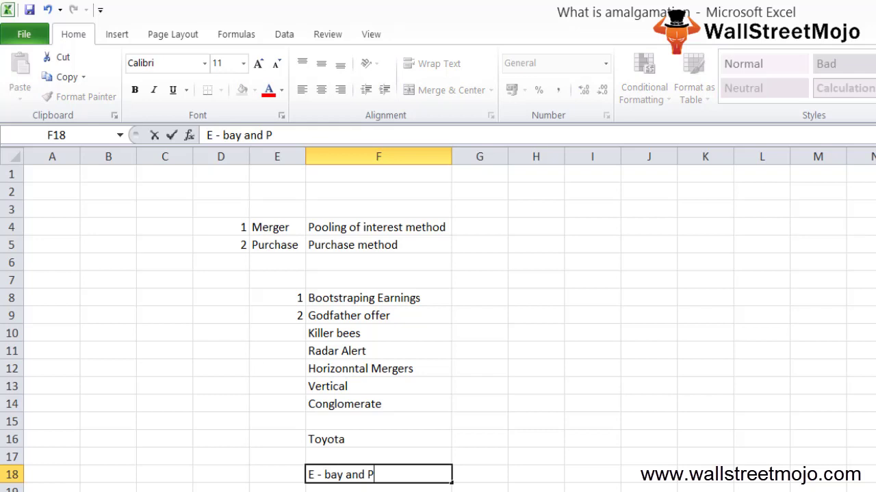
text(aypal)
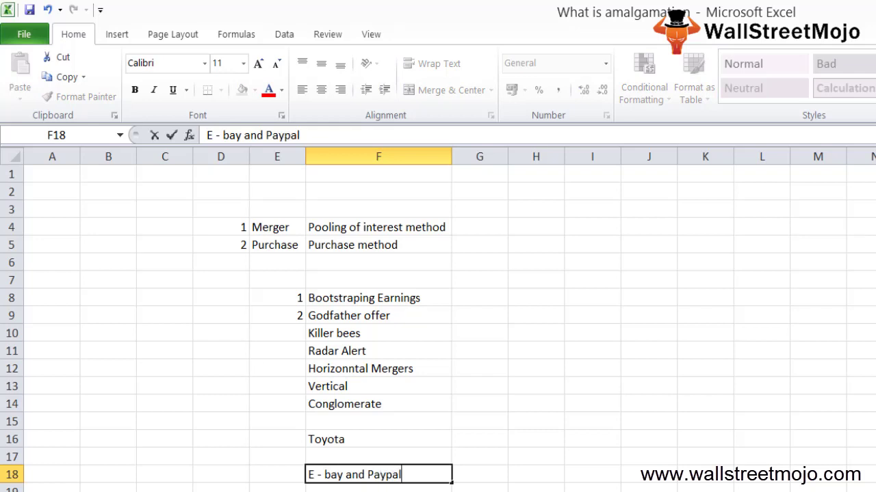
key(Return)
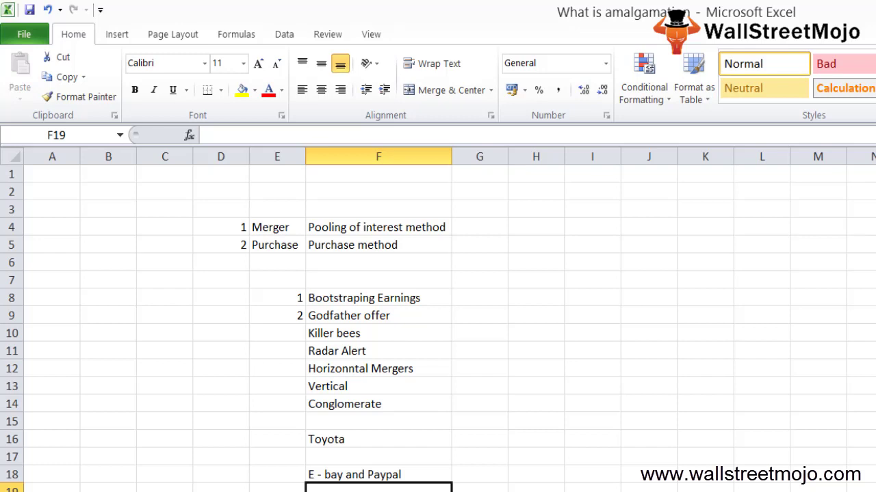
key(Down)
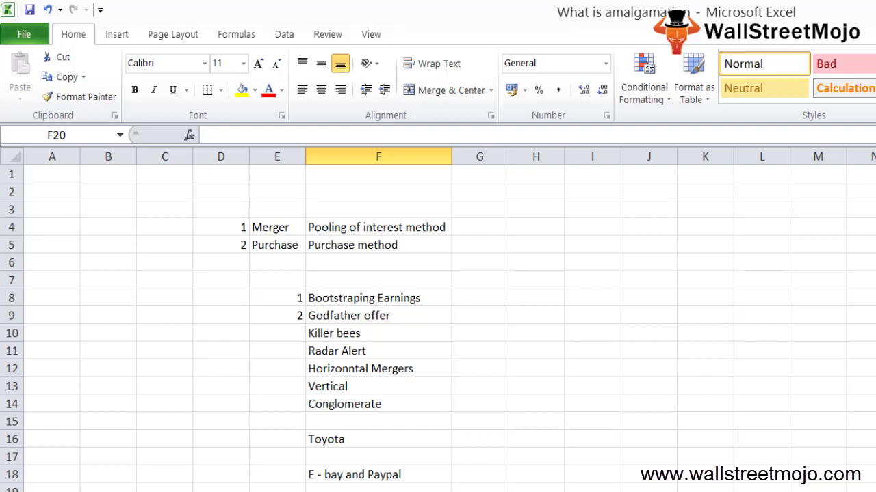